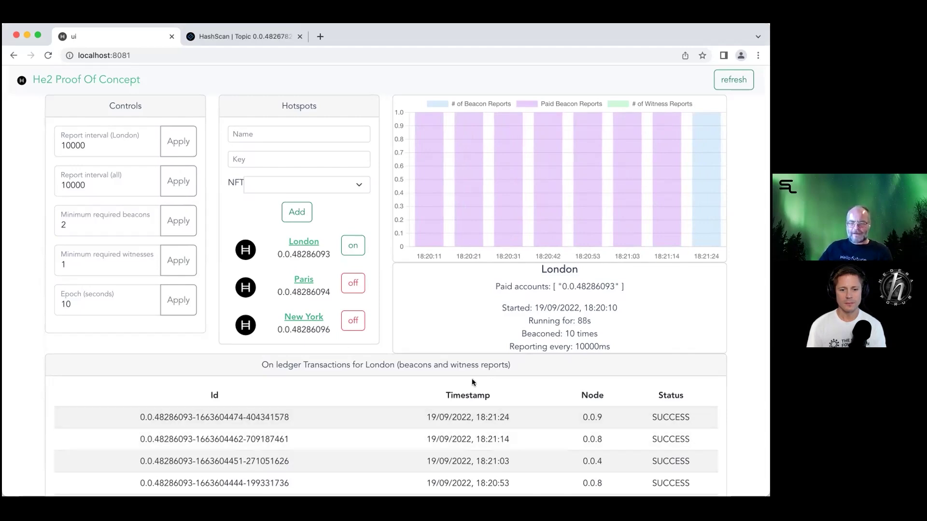
- Review the on-ledger transactions and token receipts of the London hotspot
{"action": "scroll", "coordinate": [377, 401], "scroll_direction": "down", "scroll_amount": 3}
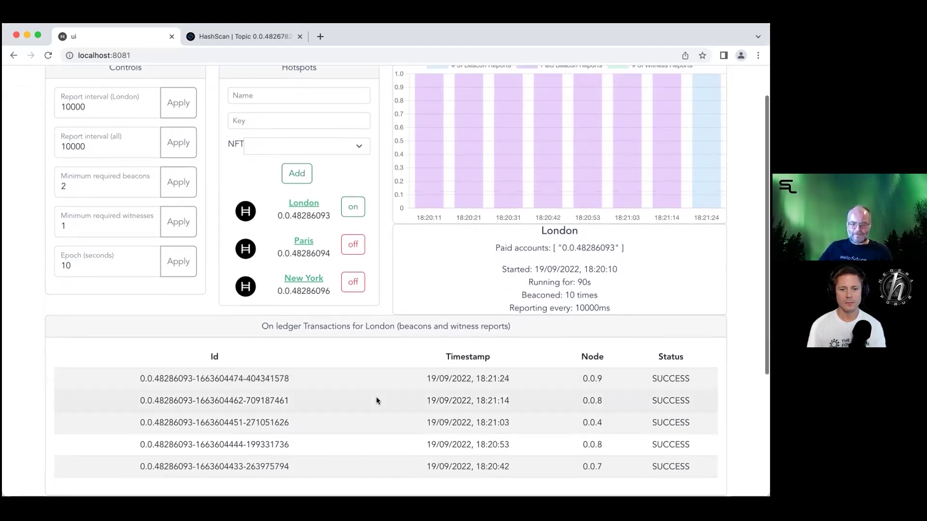
{"action": "scroll", "coordinate": [376, 400], "scroll_direction": "down", "scroll_amount": 2}
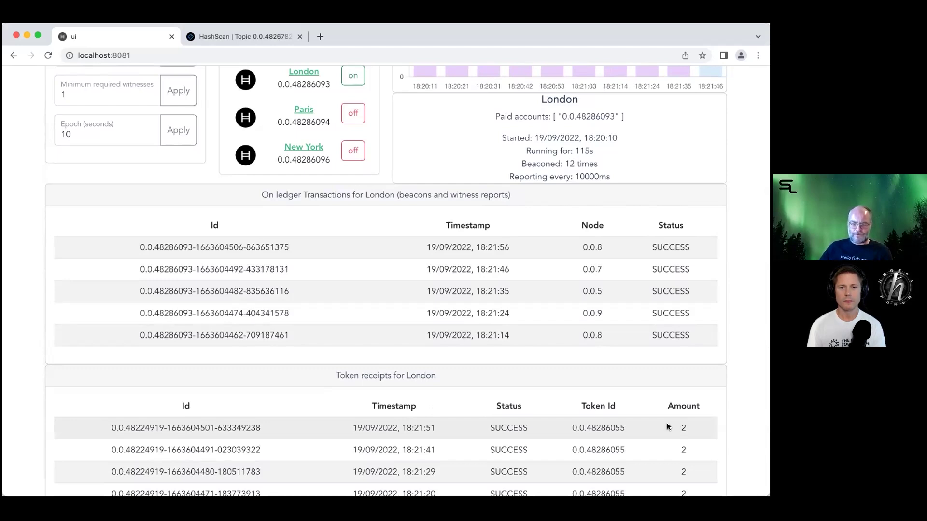
{"action": "scroll", "coordinate": [667, 423], "scroll_direction": "up", "scroll_amount": 5}
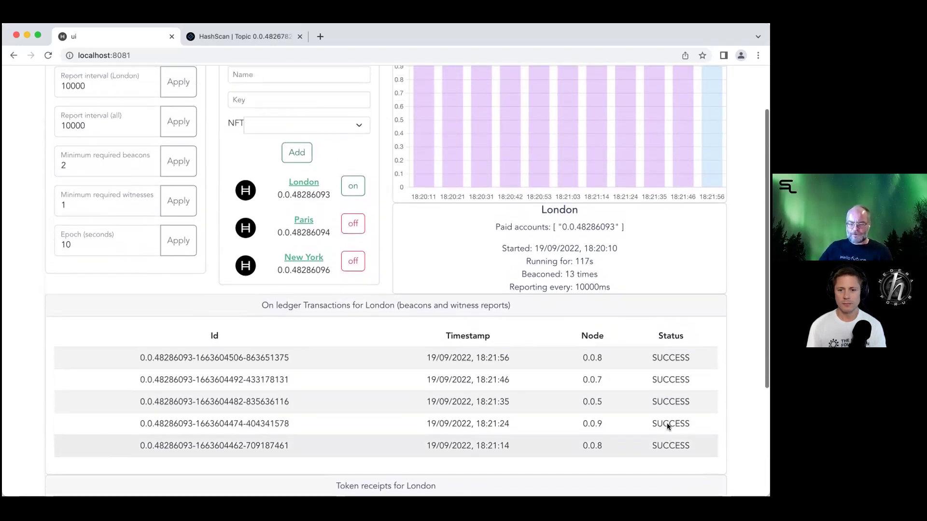
{"action": "scroll", "coordinate": [667, 423], "scroll_direction": "up", "scroll_amount": 1}
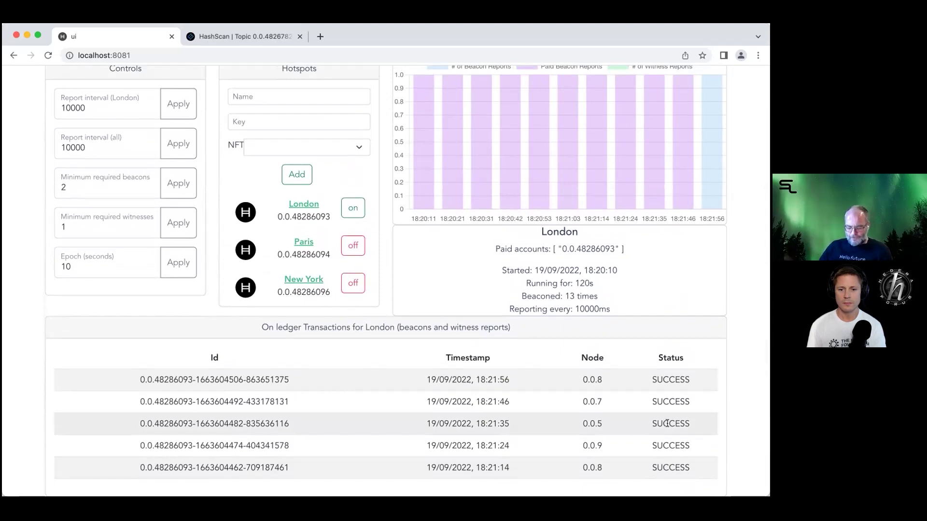
{"action": "scroll", "coordinate": [668, 423], "scroll_direction": "up", "scroll_amount": 2}
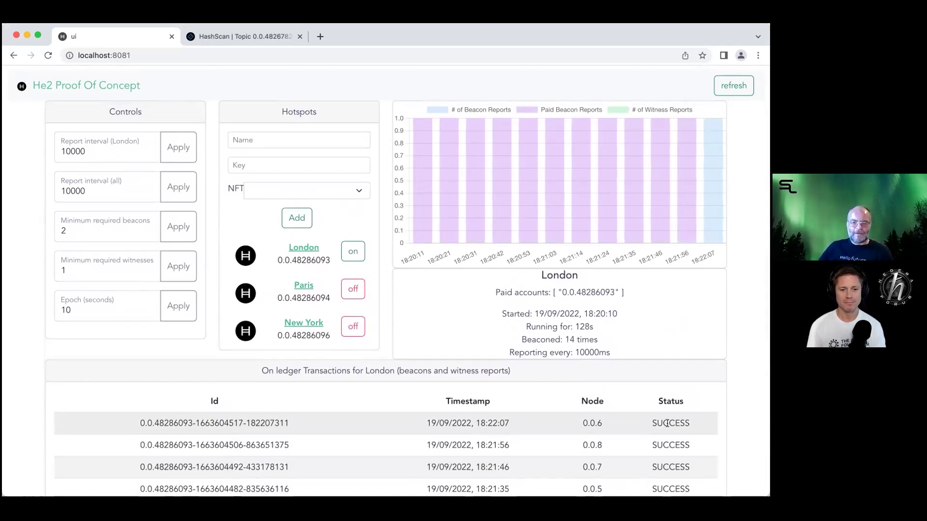
- Set the report interval for all hotspots to 100 and apply it
{"action": "left_click", "coordinate": [115, 194]}
{"action": "key", "text": "BackSpace"}
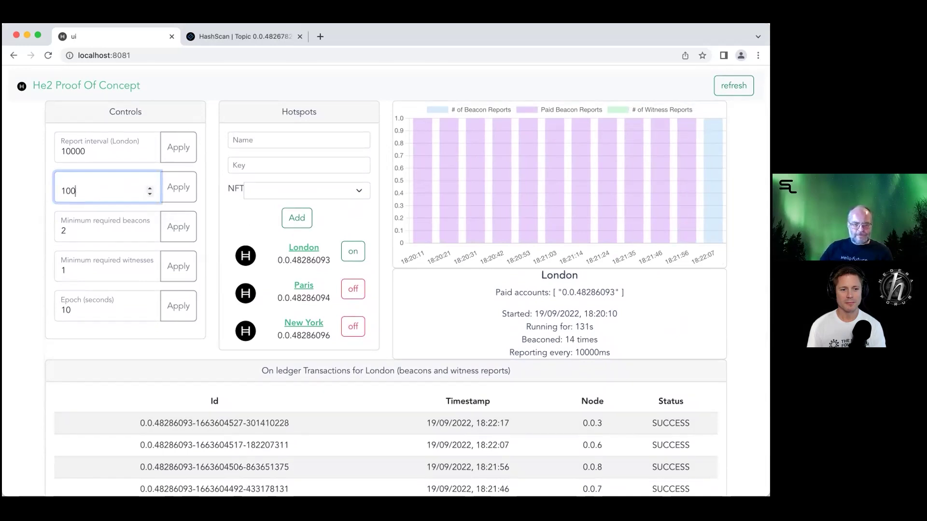
{"action": "left_click", "coordinate": [181, 190]}
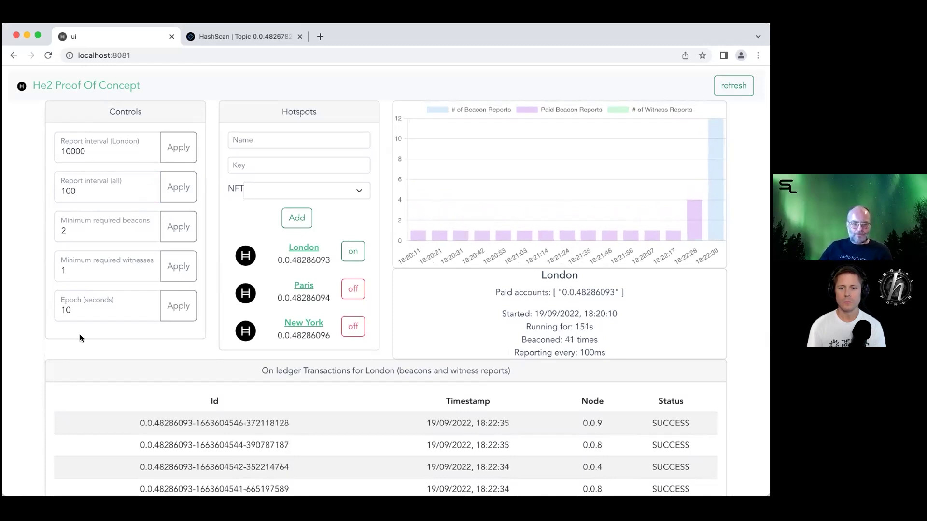
- Point out the epoch length and inspect the beacon report counts in London's chart
{"action": "double_click", "coordinate": [79, 312]}
{"action": "left_click", "coordinate": [40, 313]}
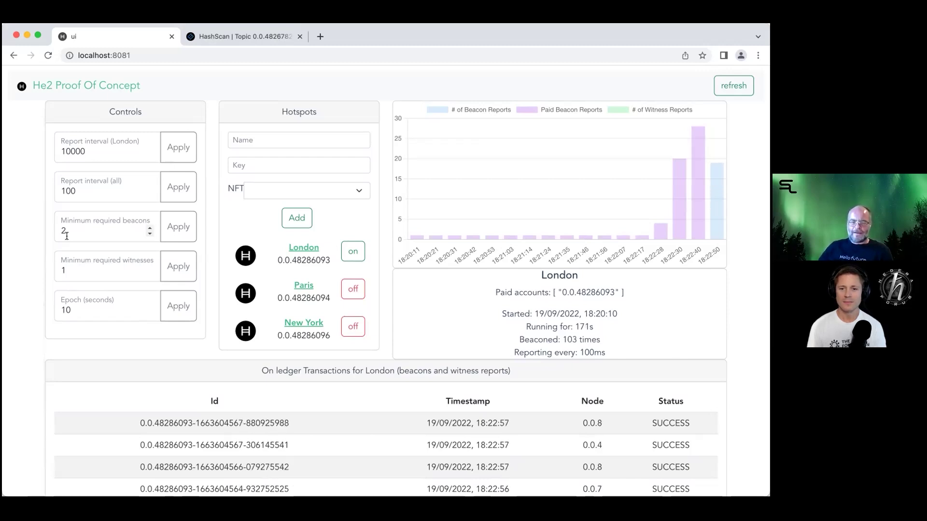
{"action": "mouse_move", "coordinate": [708, 205]}
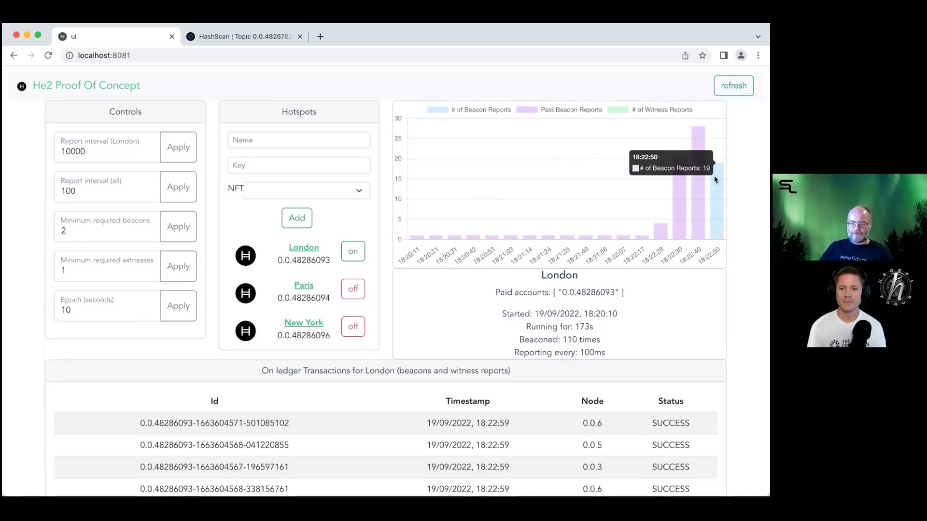
{"action": "mouse_move", "coordinate": [666, 217]}
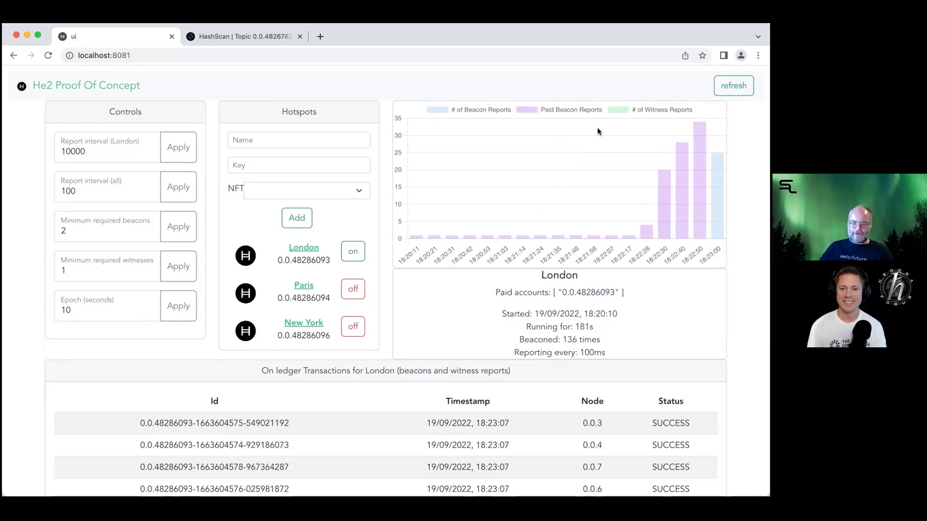
- Select the New York hotspot and switch it on
{"action": "left_click", "coordinate": [353, 326]}
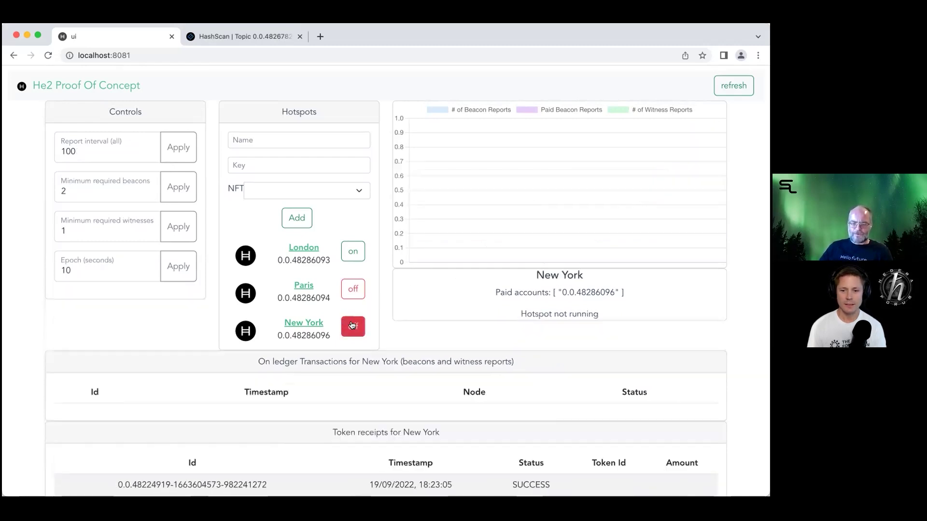
{"action": "left_click", "coordinate": [353, 326]}
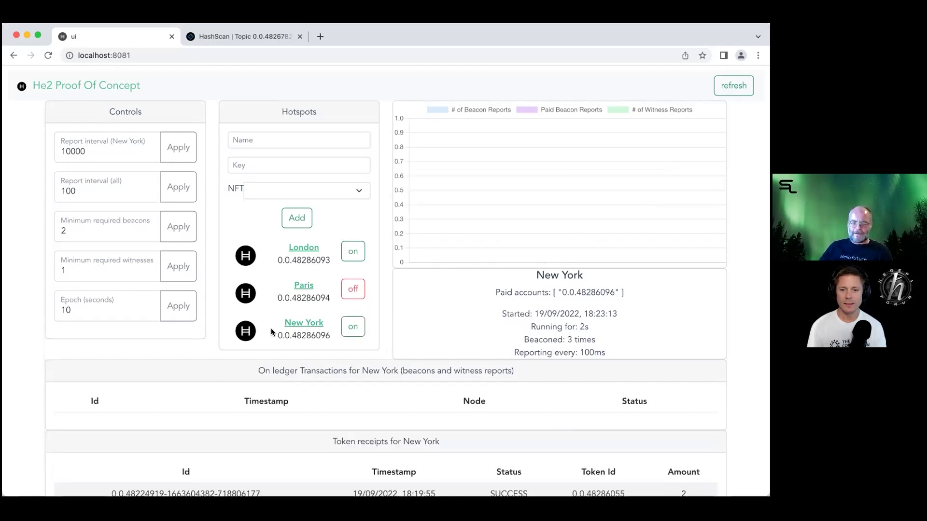
- Examine New York's ledger transactions, its witness reports in the chart, and the amounts in its token receipts
{"action": "scroll", "coordinate": [271, 329], "scroll_direction": "down", "scroll_amount": 3}
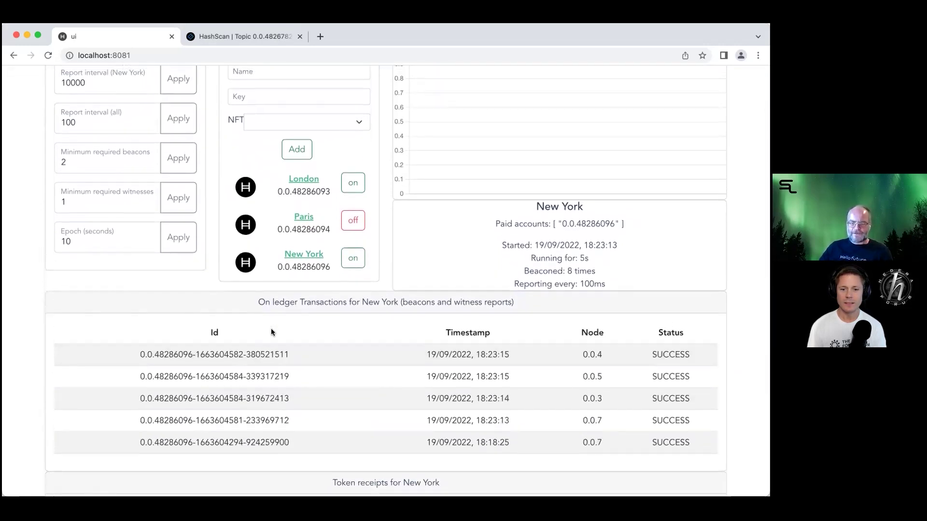
{"action": "scroll", "coordinate": [271, 329], "scroll_direction": "down", "scroll_amount": 3}
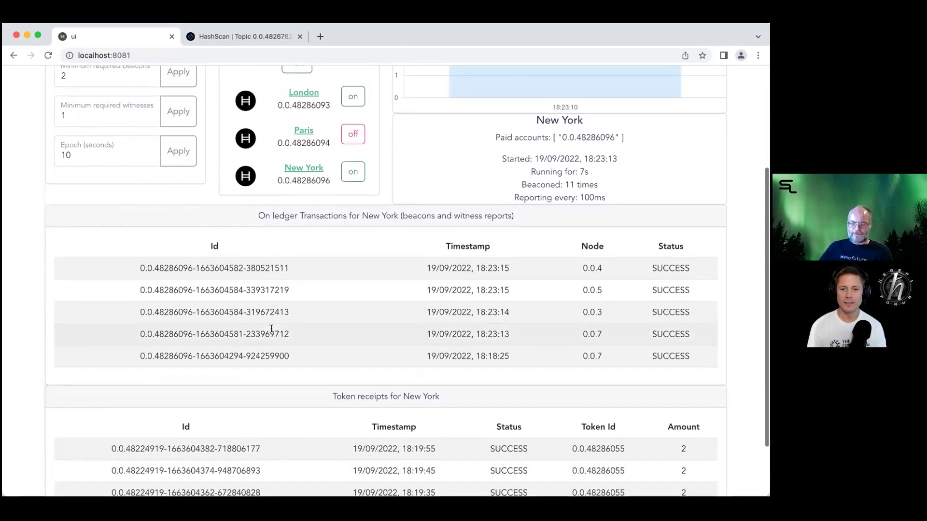
{"action": "scroll", "coordinate": [271, 329], "scroll_direction": "up", "scroll_amount": 2}
{"action": "scroll", "coordinate": [271, 328], "scroll_direction": "up", "scroll_amount": 3}
{"action": "mouse_move", "coordinate": [480, 178]}
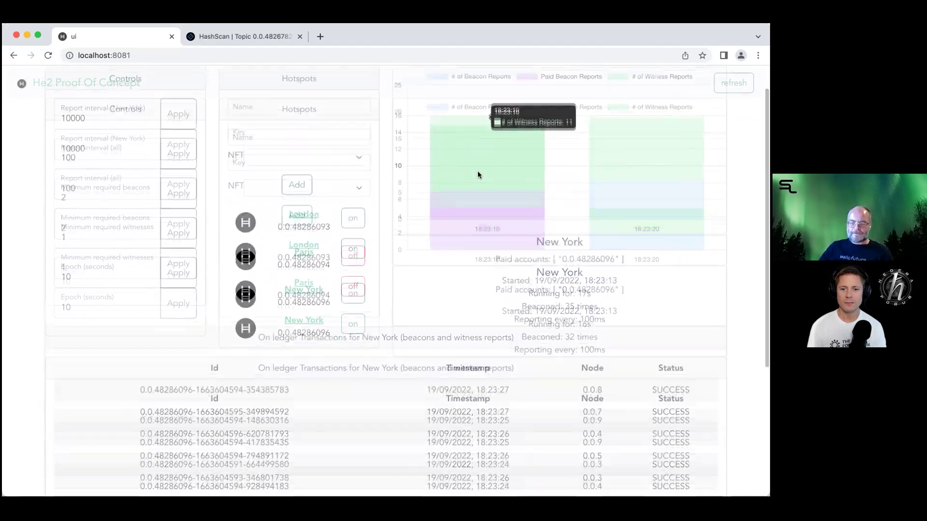
{"action": "scroll", "coordinate": [478, 175], "scroll_direction": "down", "scroll_amount": 5}
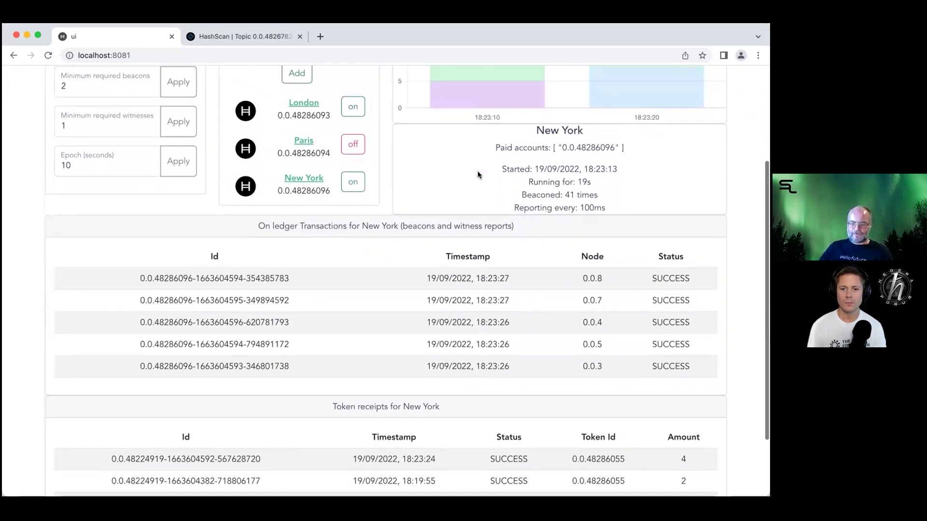
{"action": "scroll", "coordinate": [478, 173], "scroll_direction": "down", "scroll_amount": 4}
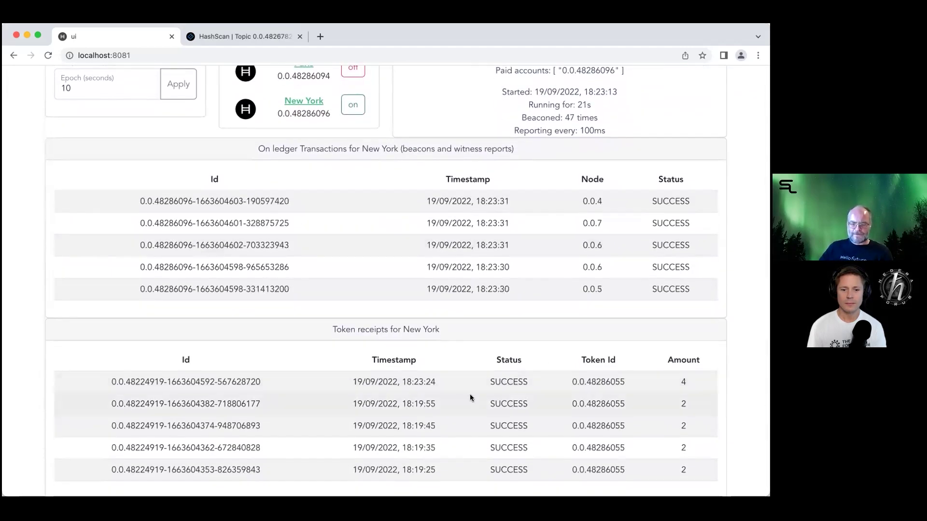
{"action": "double_click", "coordinate": [683, 404]}
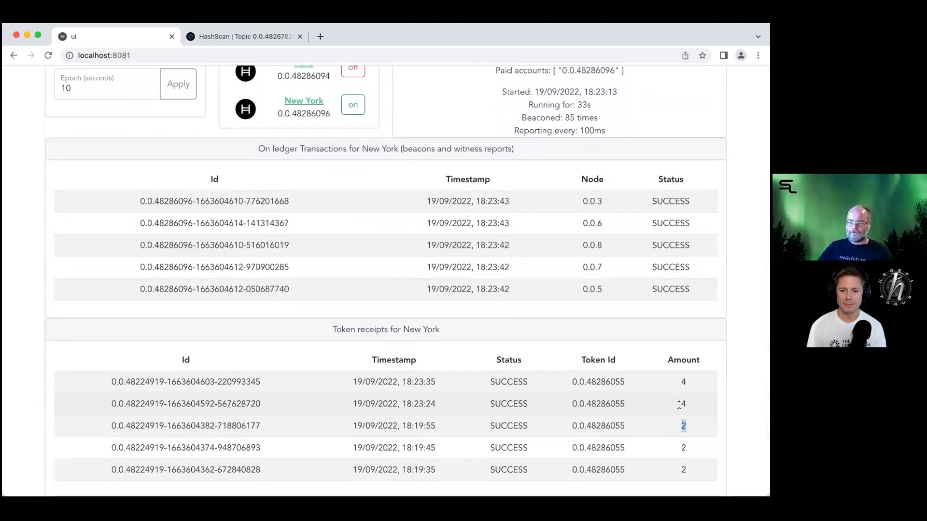
{"action": "left_click", "coordinate": [683, 392]}
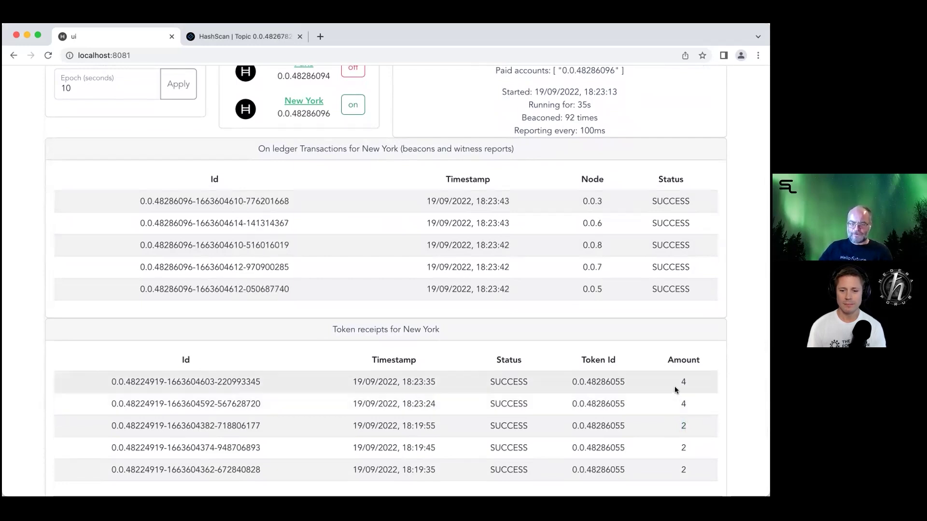
- Open the London hotspot and check the amounts in its token receipts and its report chart
{"action": "scroll", "coordinate": [513, 363], "scroll_direction": "up", "scroll_amount": 3}
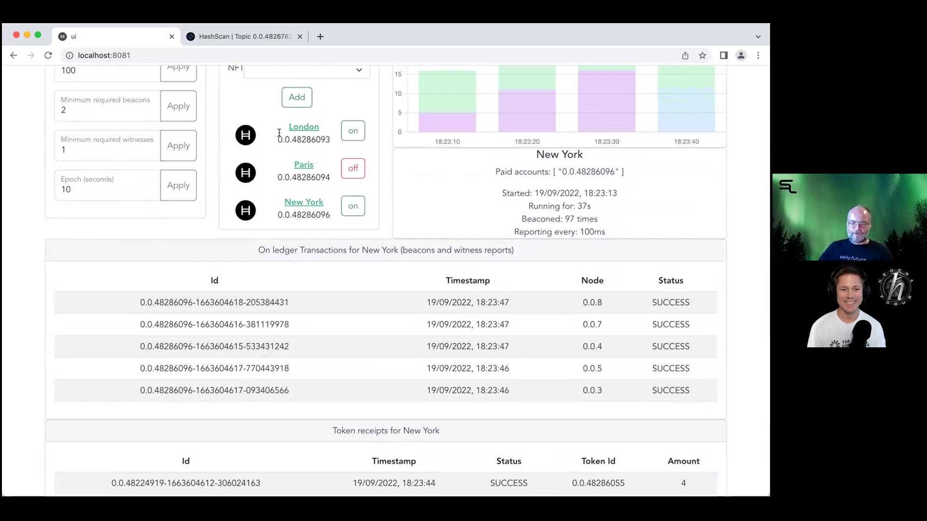
{"action": "left_click", "coordinate": [302, 127]}
{"action": "scroll", "coordinate": [558, 355], "scroll_direction": "down", "scroll_amount": 3}
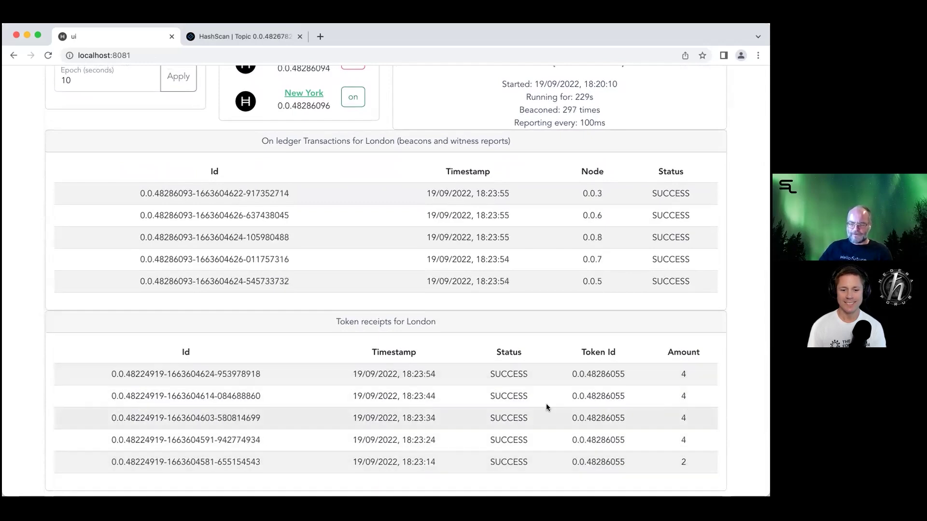
{"action": "scroll", "coordinate": [535, 408], "scroll_direction": "up", "scroll_amount": 6}
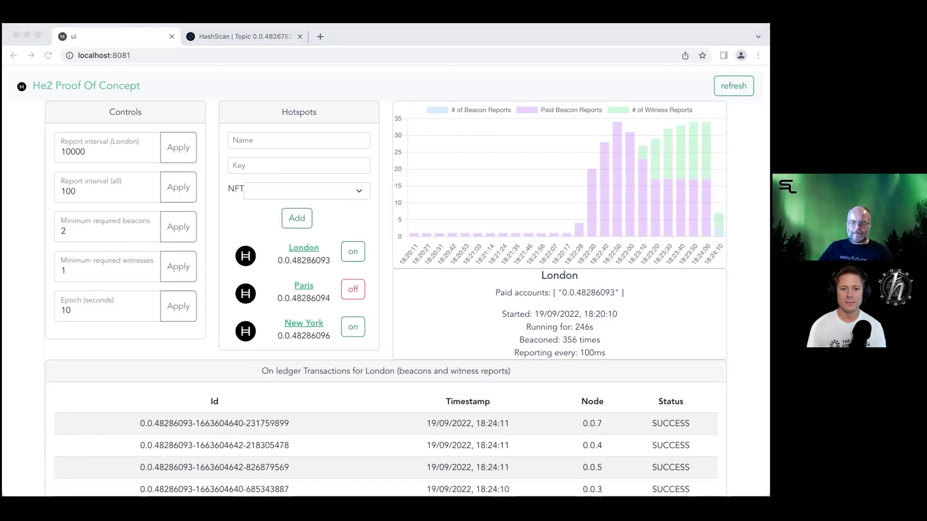
- Enter New Dehli as the name of a new hotspot
{"action": "left_click", "coordinate": [249, 136]}
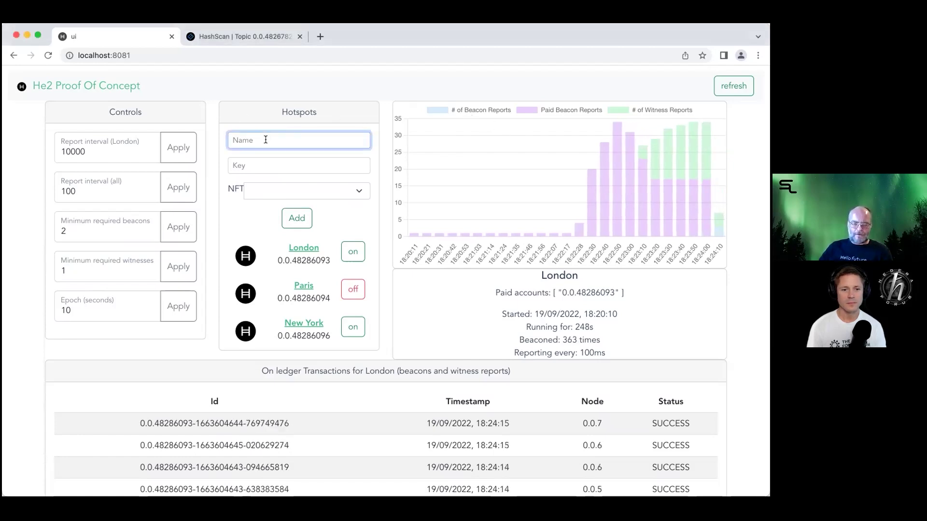
{"action": "type", "text": "Tst"}
{"action": "key", "text": "BackSpace"}
{"action": "key", "text": "BackSpace"}
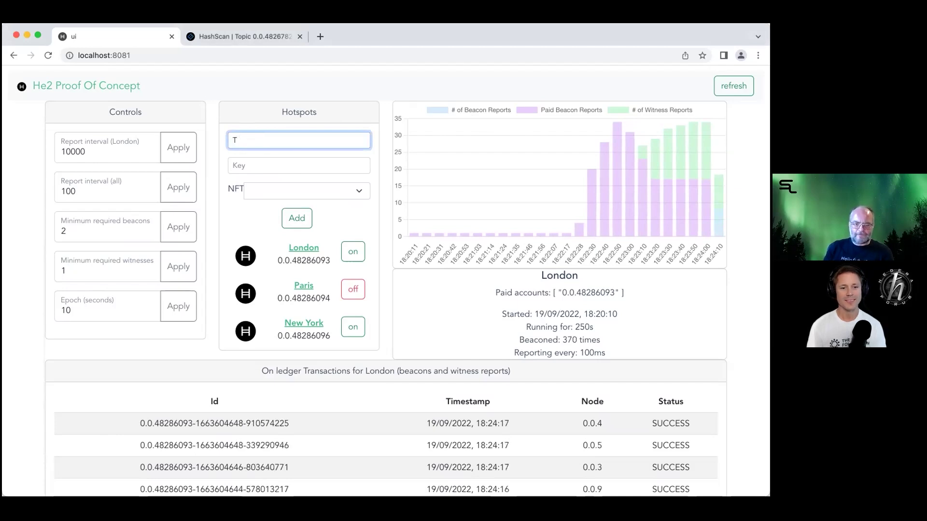
{"action": "type", "text": "est"}
{"action": "key", "text": "BackSpace"}
{"action": "key", "text": "BackSpace"}
{"action": "key", "text": "BackSpace"}
{"action": "key", "text": "BackSpace"}
{"action": "type", "text": "New Dehli"}
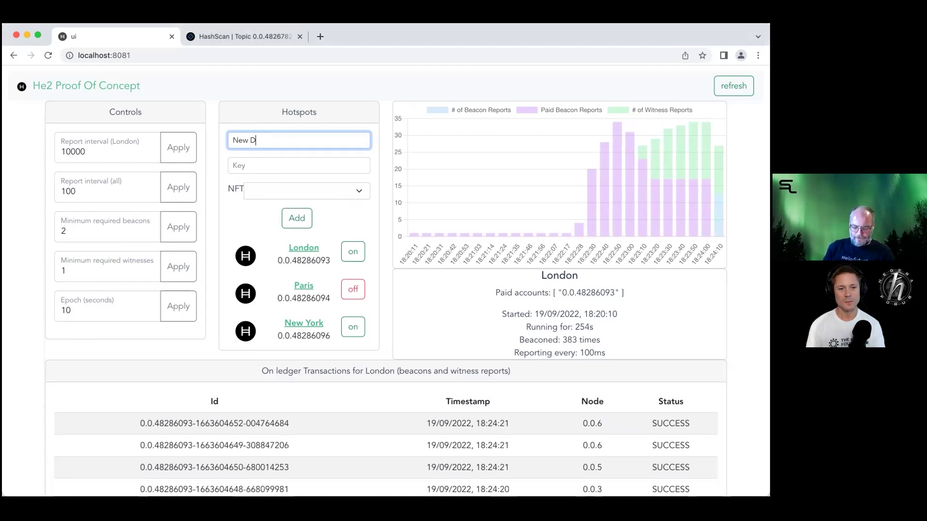
- Paste the hotspot's key, choose the Silver NFT, and add the New Dehli hotspot
{"action": "left_click", "coordinate": [318, 166]}
{"action": "key", "text": "super+v"}
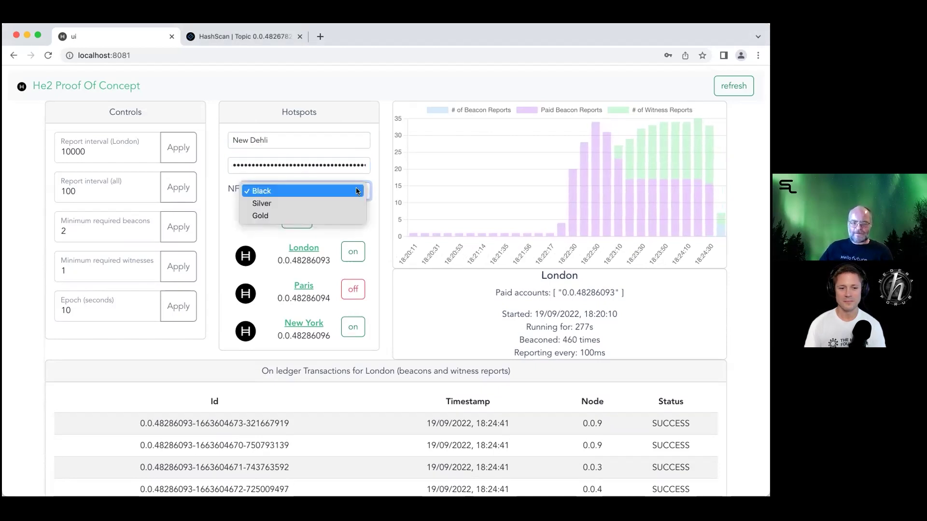
{"action": "left_click", "coordinate": [311, 202]}
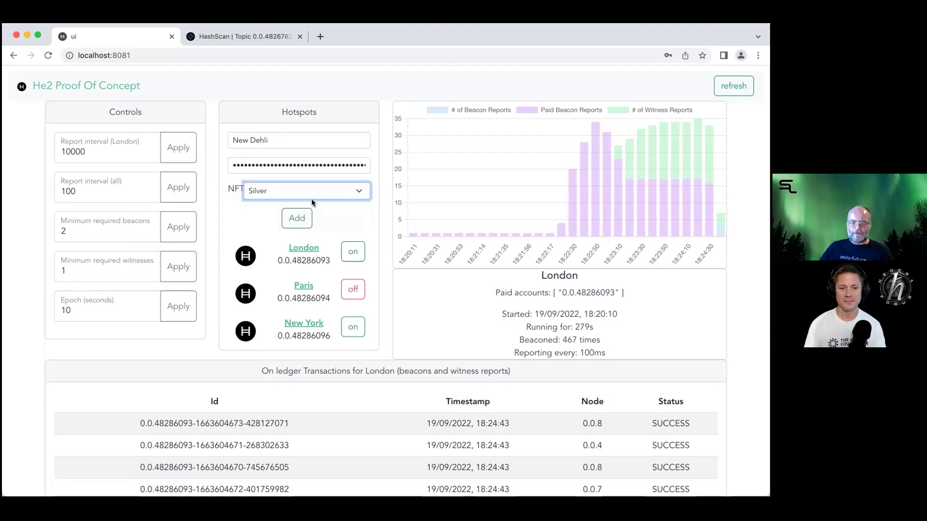
{"action": "left_click", "coordinate": [295, 219]}
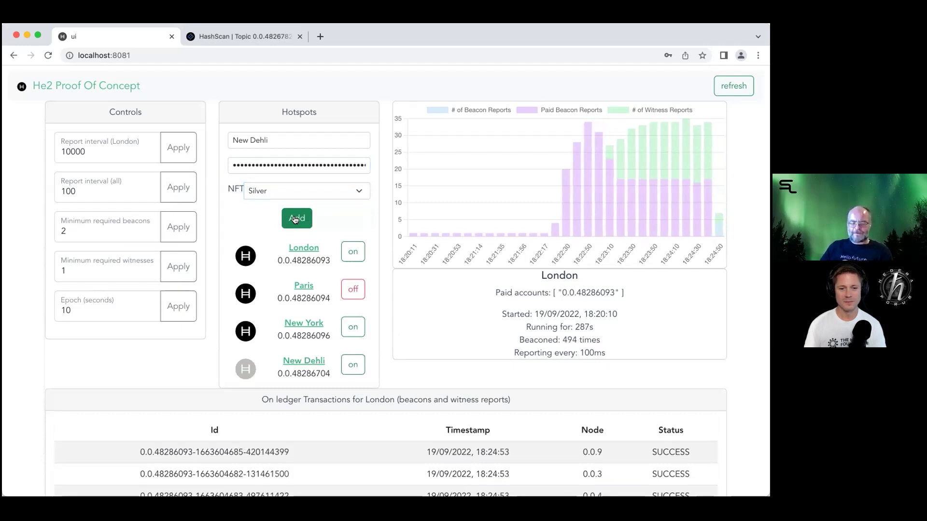
- Open the New Dehli hotspot and review its beacon and witness reports
{"action": "scroll", "coordinate": [277, 320], "scroll_direction": "down", "scroll_amount": 3}
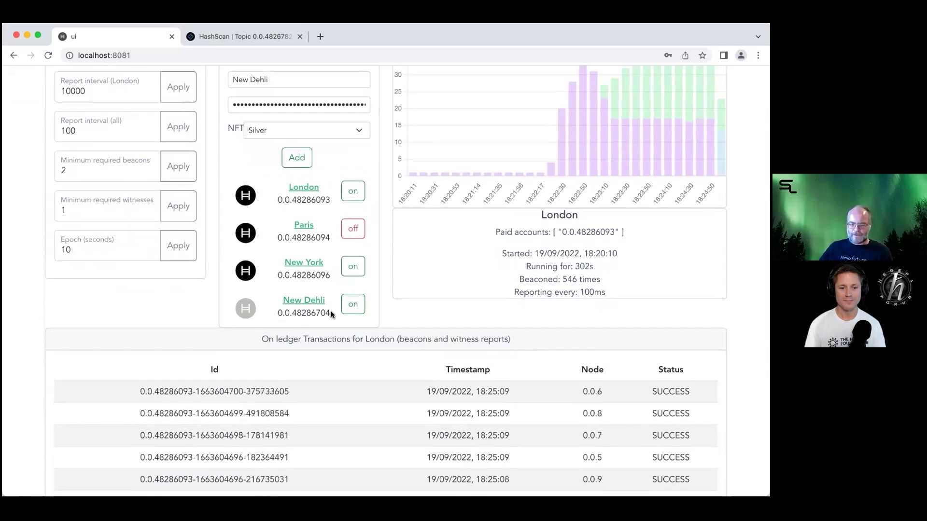
{"action": "left_click", "coordinate": [331, 314]}
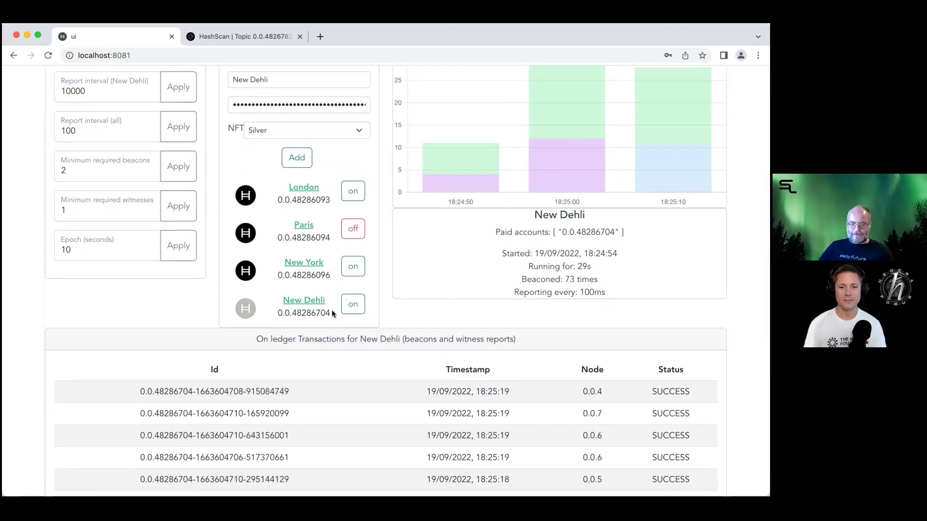
{"action": "scroll", "coordinate": [332, 314], "scroll_direction": "up", "scroll_amount": 2}
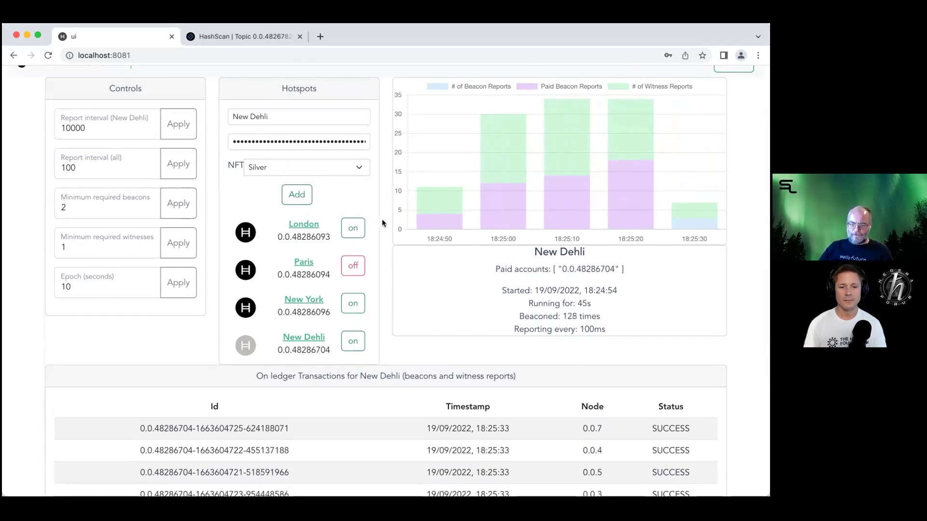
- Select the Paris hotspot to highlight its paid accounts, and switch the hotspot on
{"action": "left_click", "coordinate": [274, 263]}
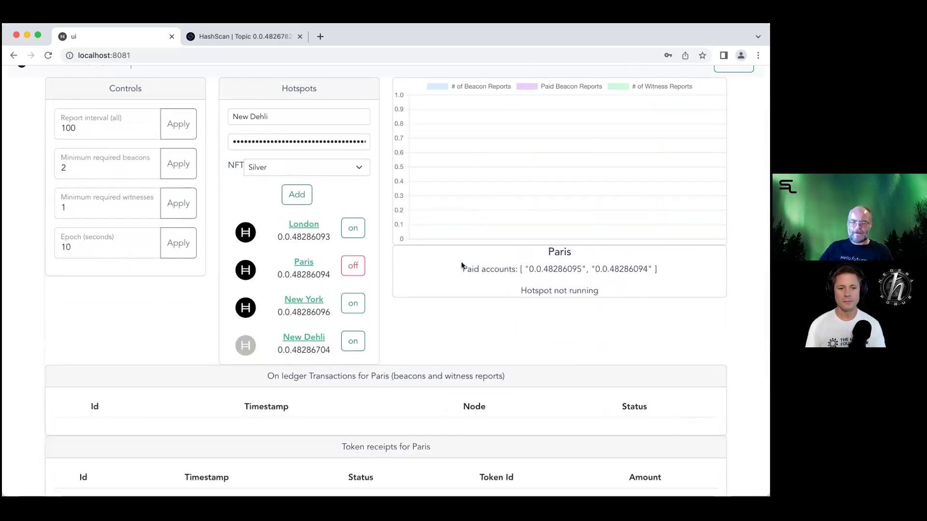
{"action": "left_click_drag", "start_coordinate": [478, 265], "coordinate": [668, 269]}
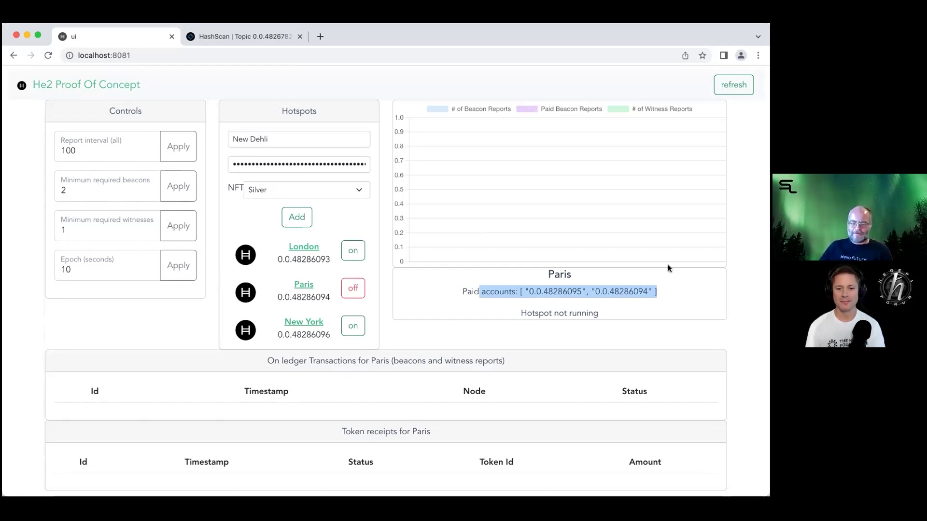
{"action": "left_click", "coordinate": [353, 285]}
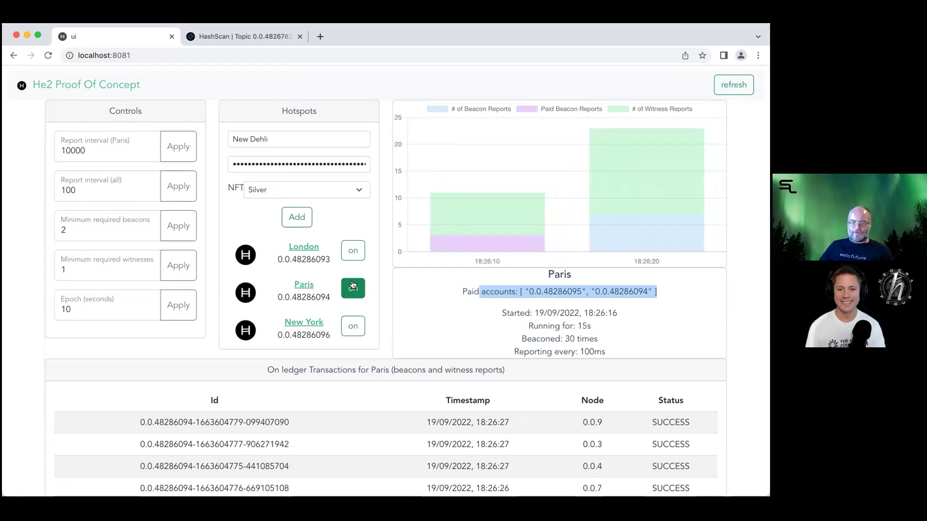
{"action": "scroll", "coordinate": [276, 310], "scroll_direction": "down", "scroll_amount": 3}
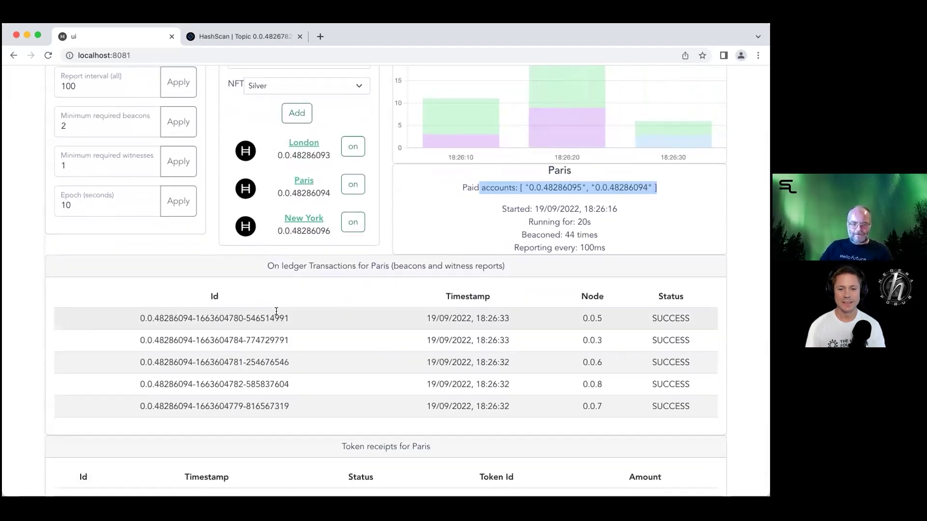
- Resume refreshing the topic messages on HashScan to examine the beacon and witness reports, and return to the He2 dashboard
{"action": "left_click", "coordinate": [220, 36]}
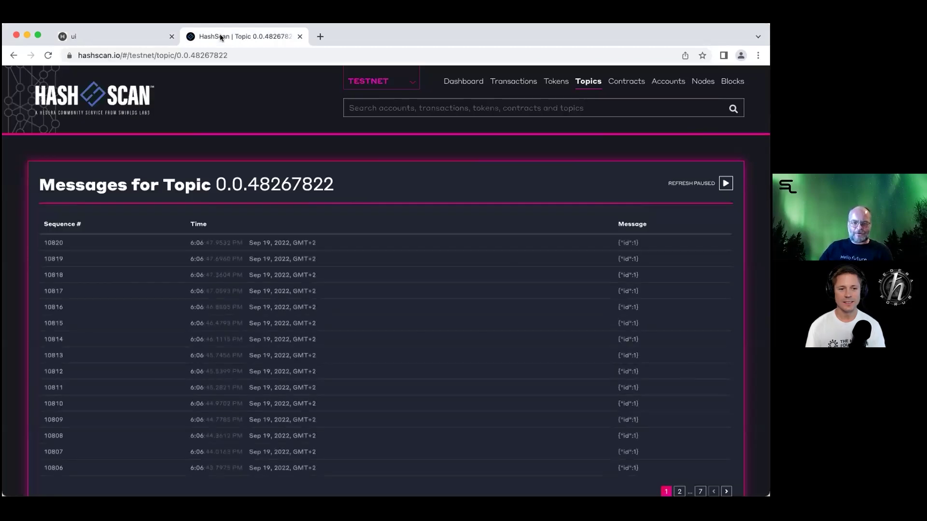
{"action": "left_click", "coordinate": [725, 183]}
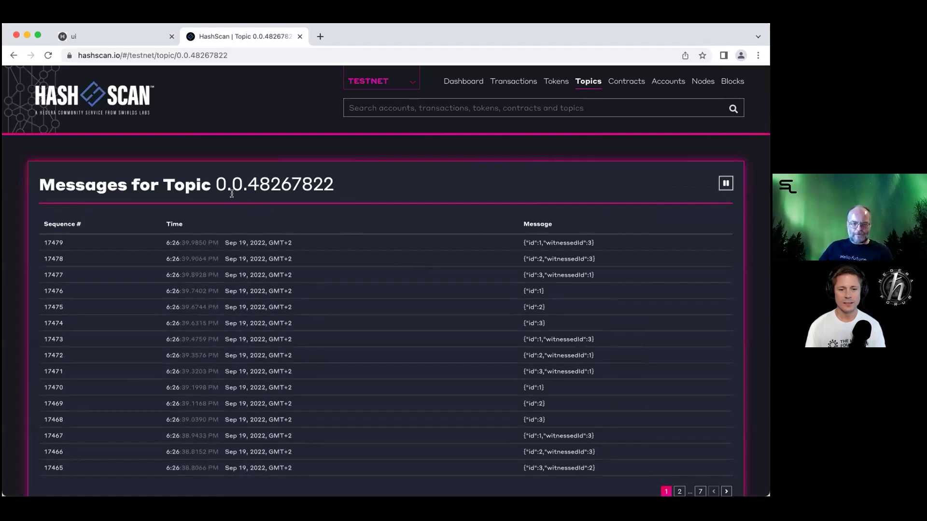
{"action": "left_click_drag", "start_coordinate": [213, 182], "coordinate": [359, 185]}
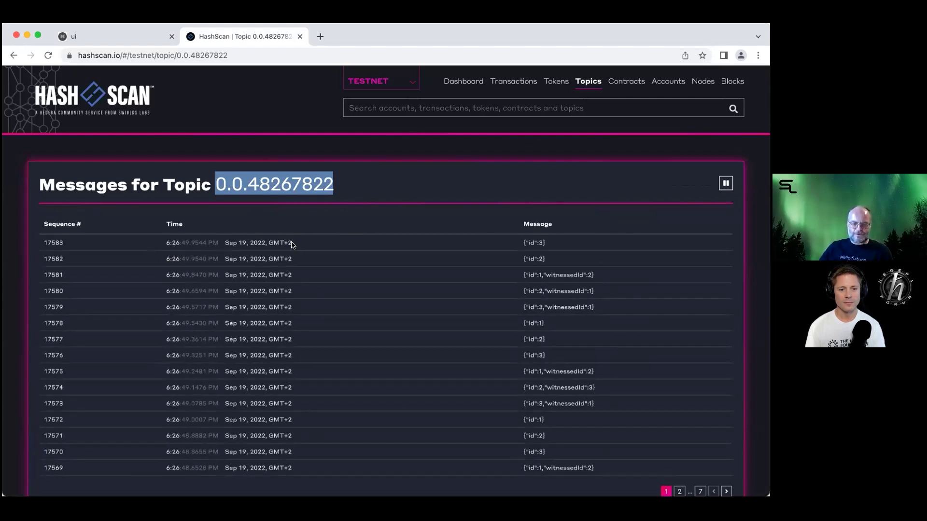
{"action": "triple_click", "coordinate": [165, 246]}
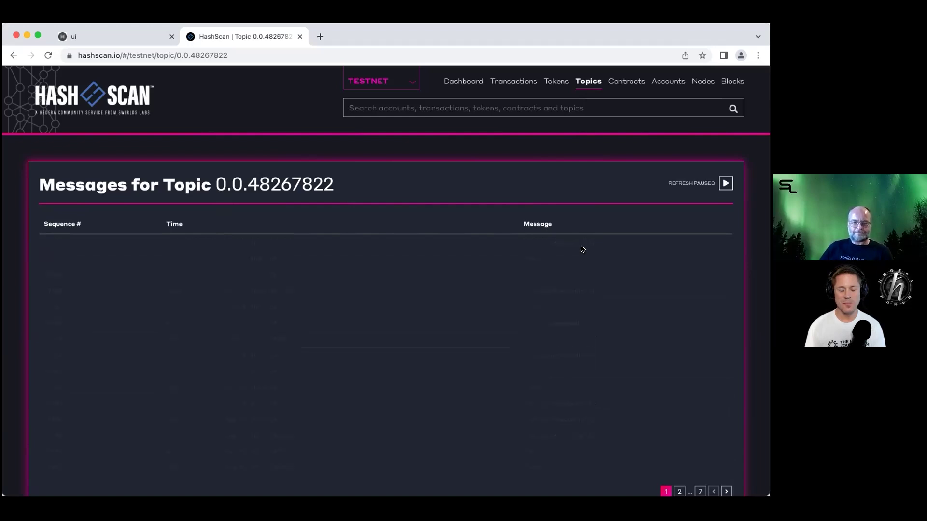
{"action": "left_click", "coordinate": [97, 37]}
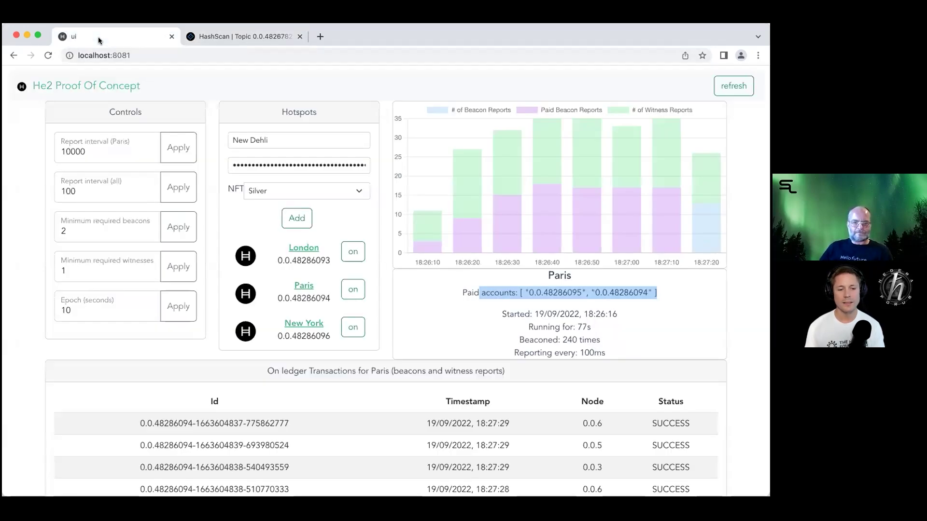